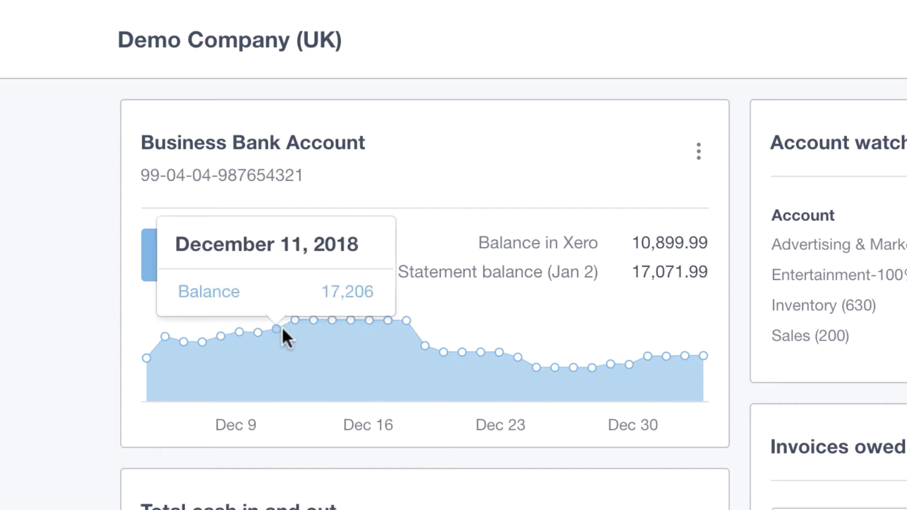
# - Examine the bank balance chart, December's cash in and out in its Bank Summary report, and the Sales entry in the account watchlist
pyautogui.moveTo(321, 321)
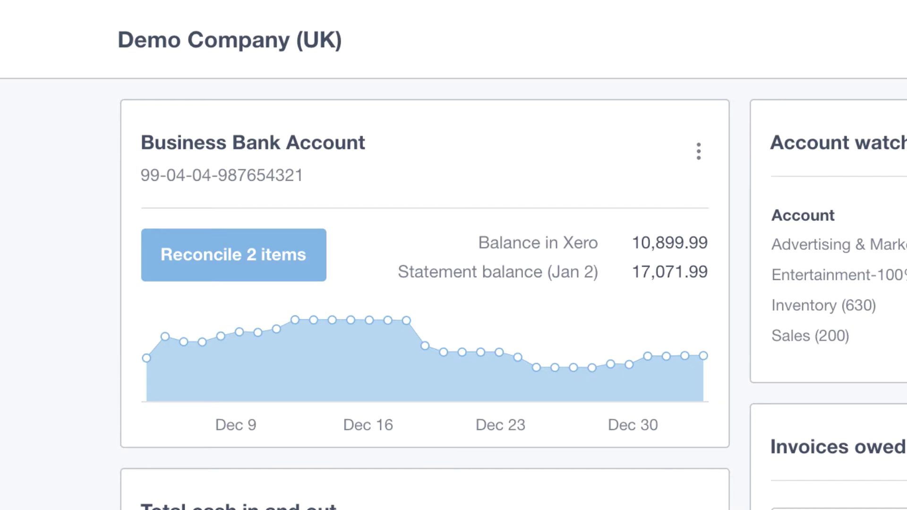
pyautogui.scroll(-6, 454, 256)
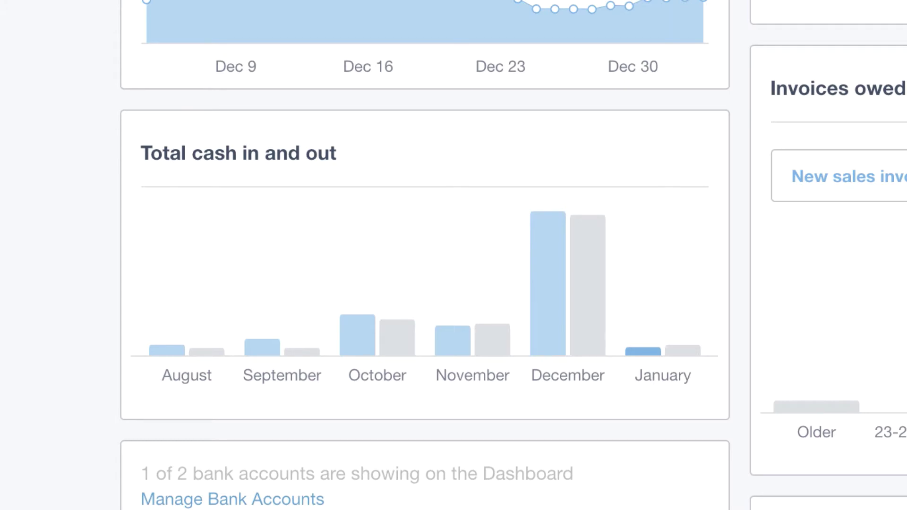
pyautogui.moveTo(547, 307)
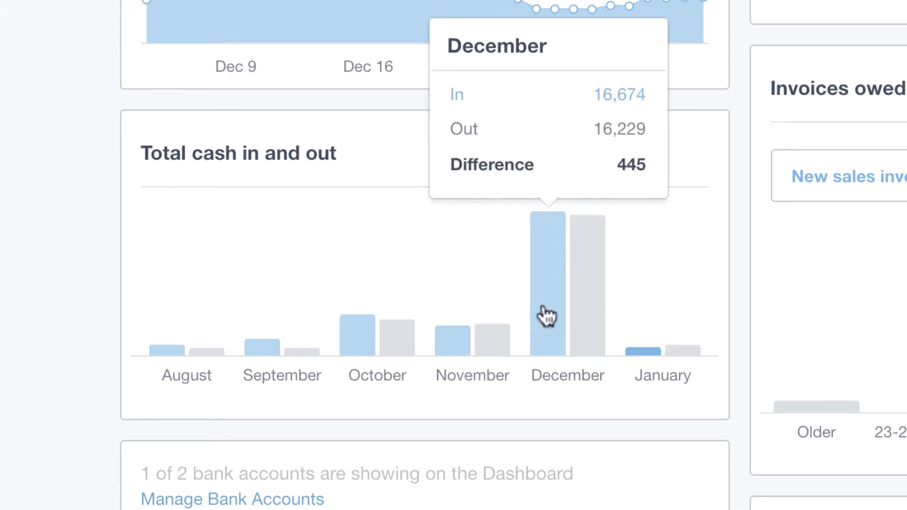
pyautogui.click(548, 315)
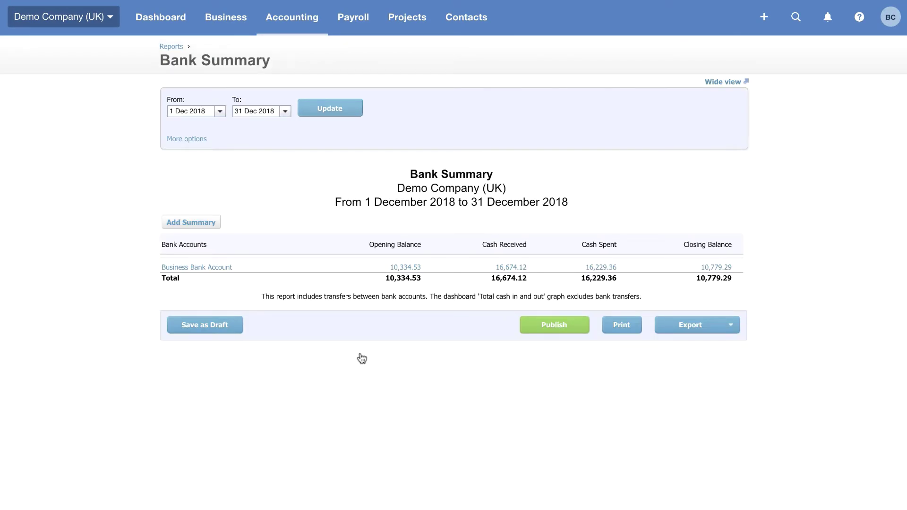
pyautogui.hotkey('alt', 'Left')
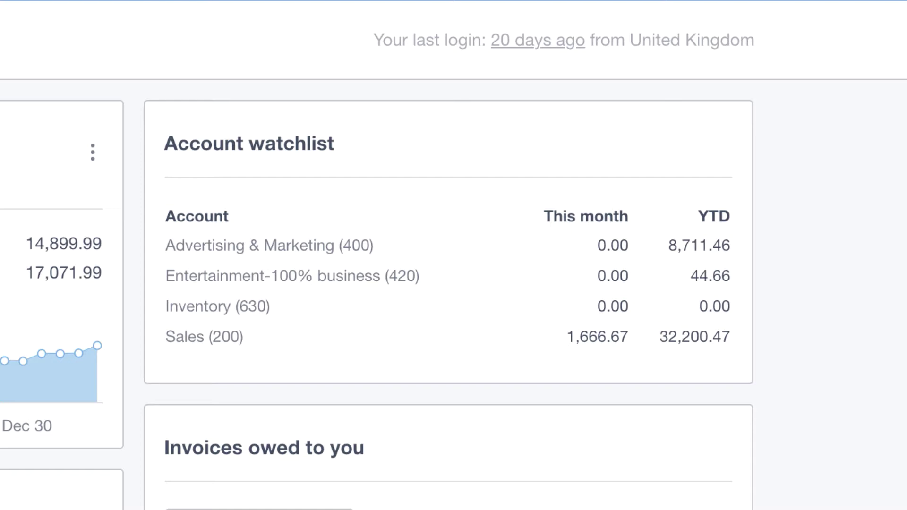
pyautogui.click(599, 342)
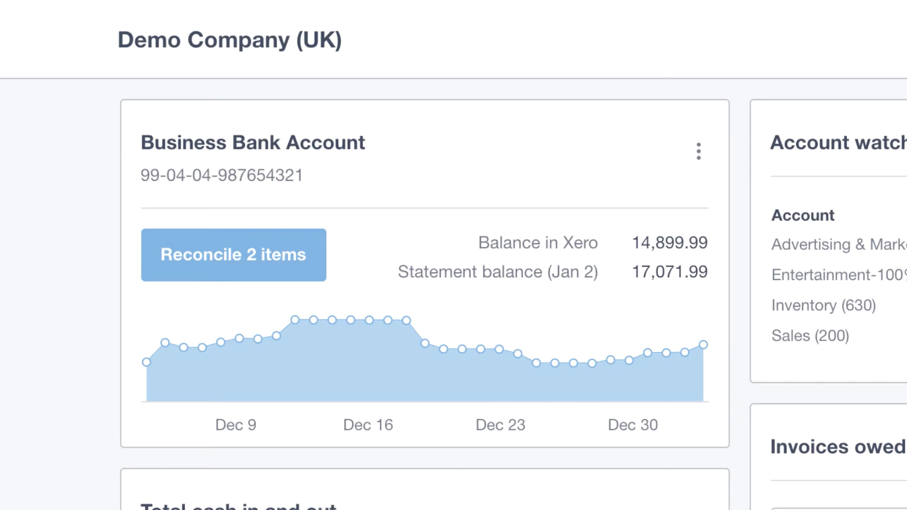
# - Reconcile the Ridgeway University receipt with its matching invoice INV-0035, and the 7-Eleven payment using the 7-Eleven bank rule
pyautogui.click(217, 270)
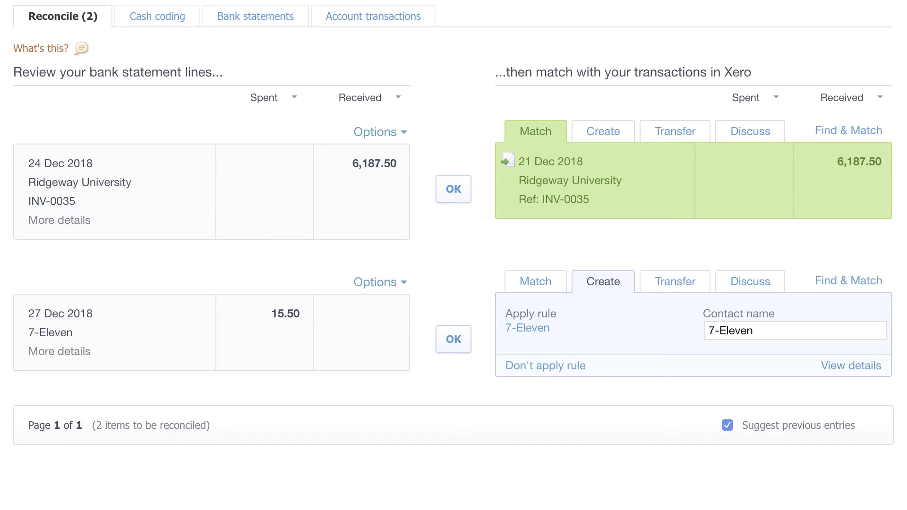
pyautogui.click(465, 198)
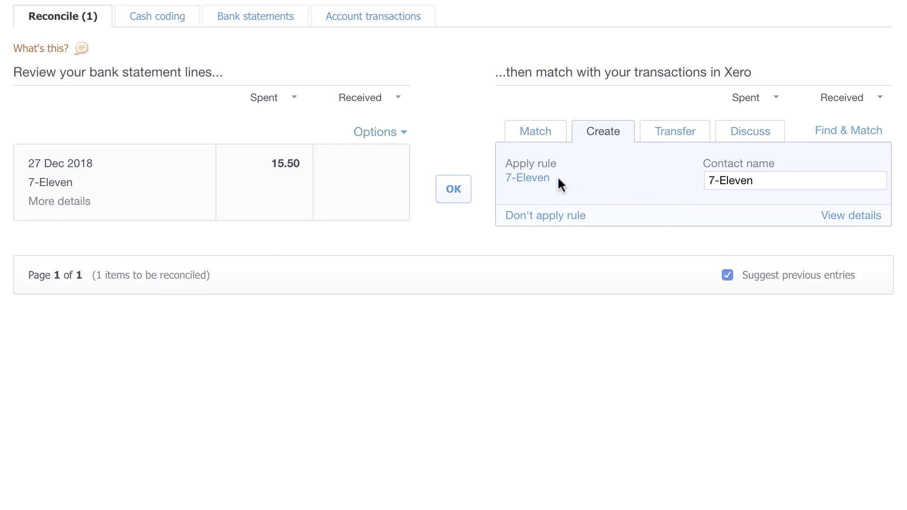
pyautogui.click(527, 180)
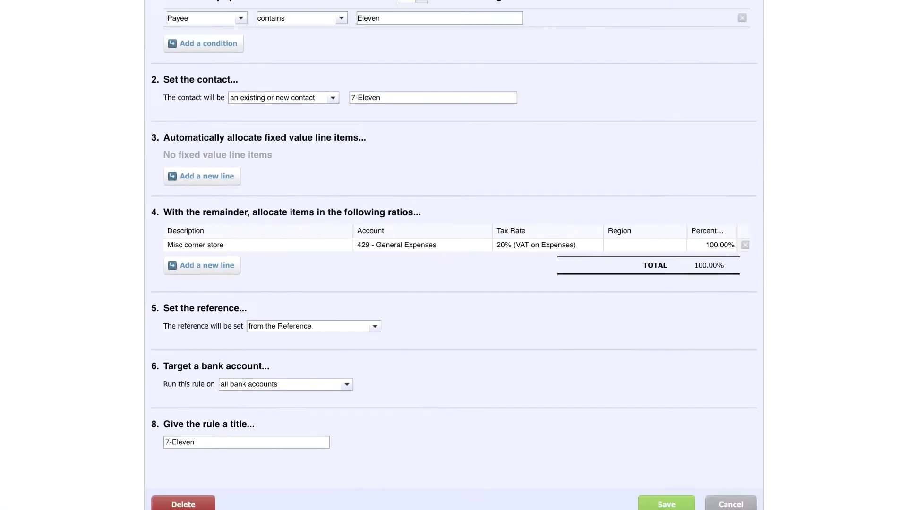
pyautogui.click(732, 493)
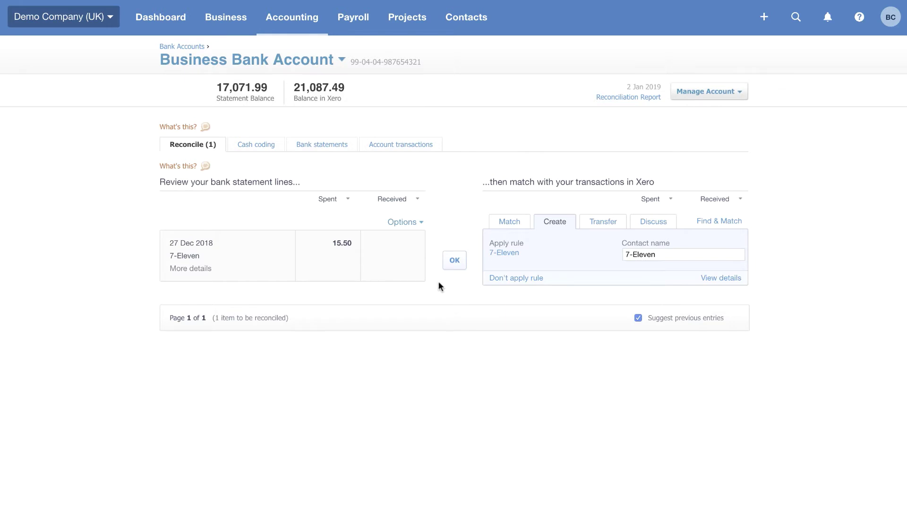
pyautogui.click(456, 266)
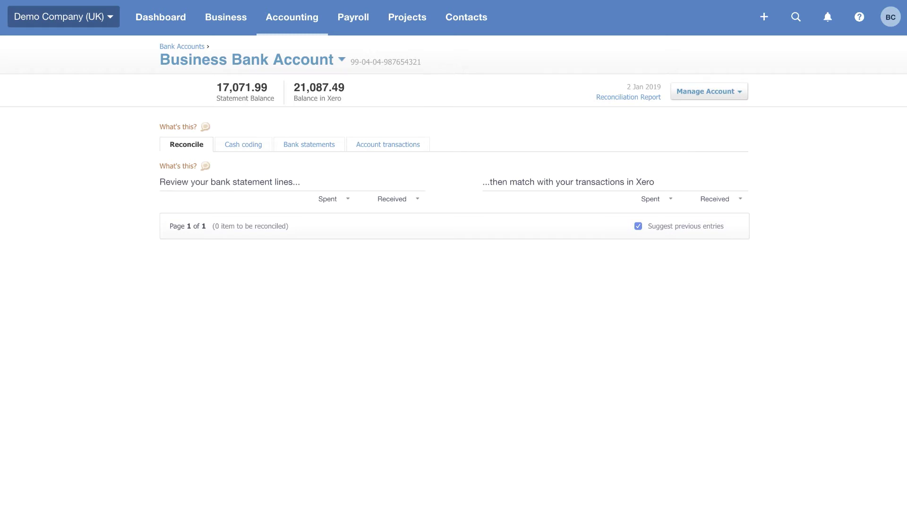
# - Create an invoice from Bayside Club's accepted quote QU-0001 and mark the quote as invoiced
pyautogui.click(219, 17)
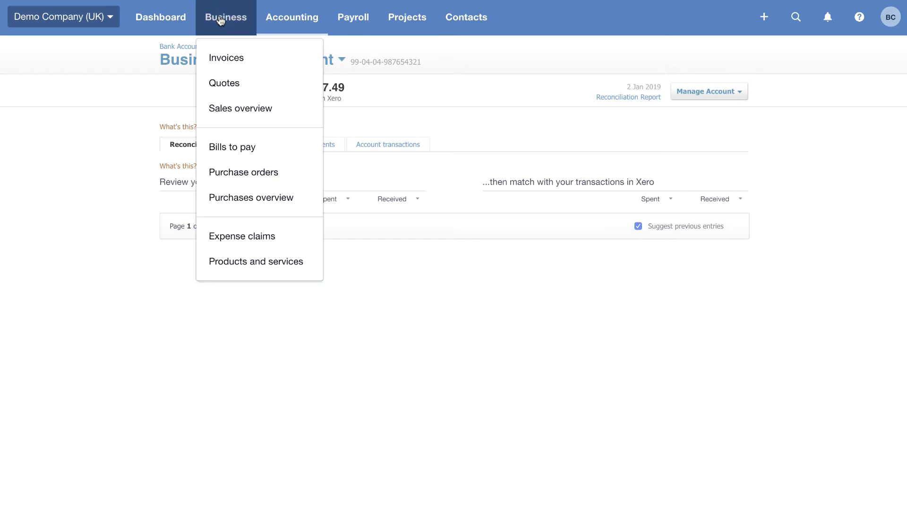
pyautogui.click(223, 110)
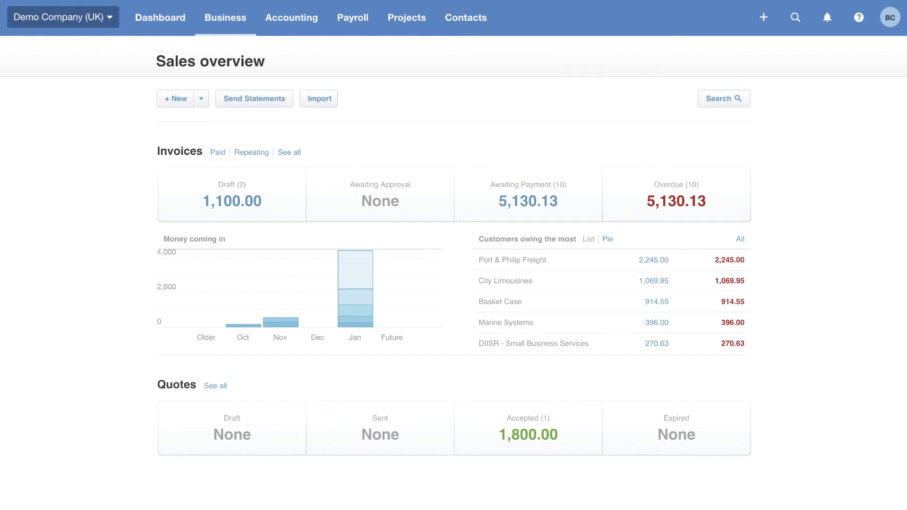
pyautogui.click(520, 444)
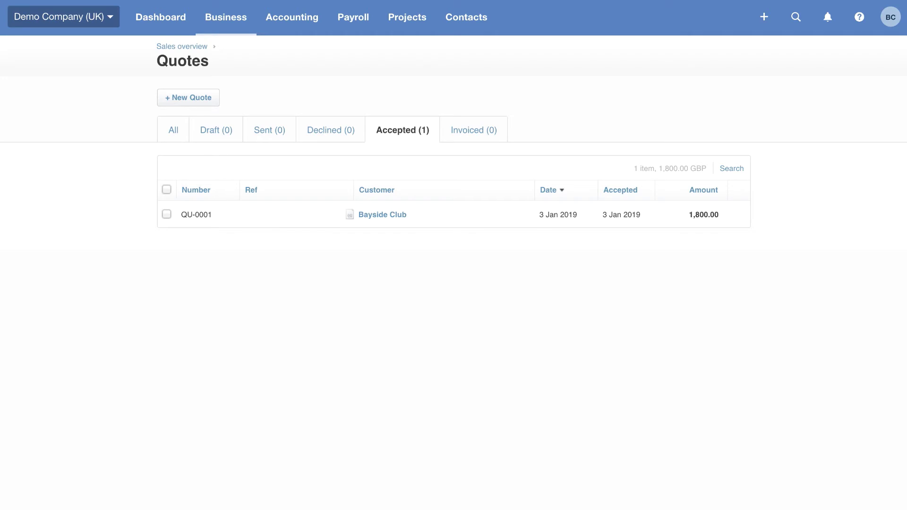
pyautogui.click(381, 217)
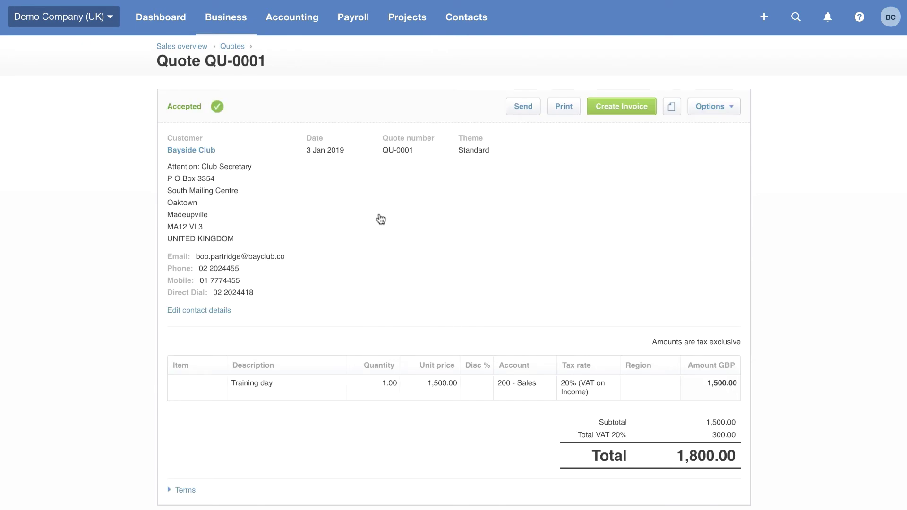
pyautogui.click(636, 111)
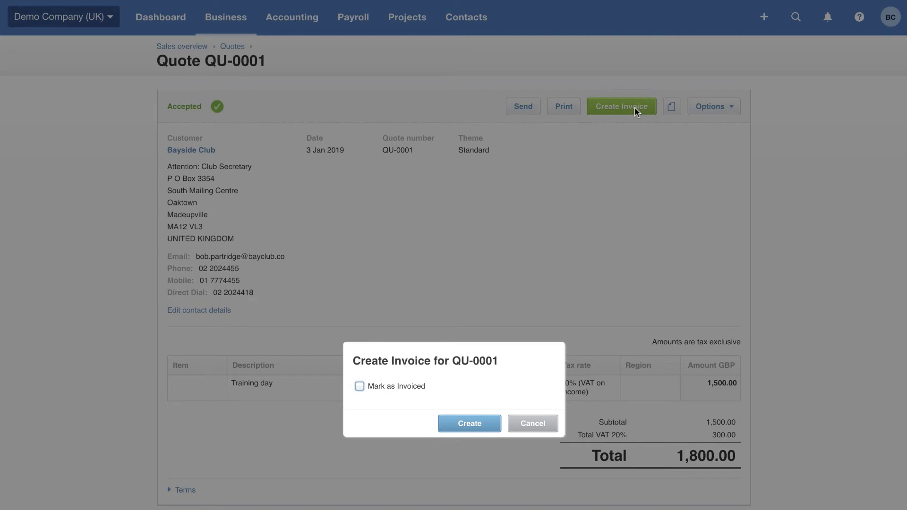
pyautogui.click(359, 386)
pyautogui.click(475, 426)
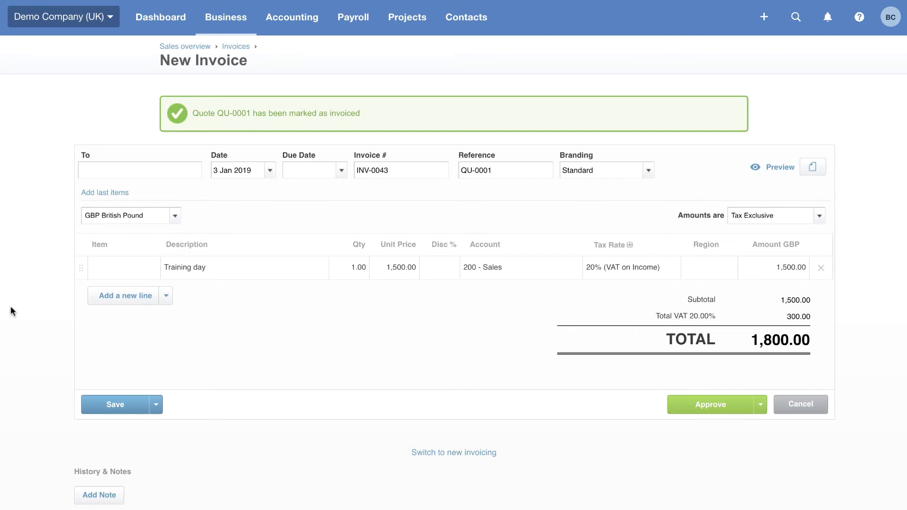
# - Set the new invoice's due date to one month ahead using the relative date +1m
pyautogui.click(294, 171)
pyautogui.write('+30')
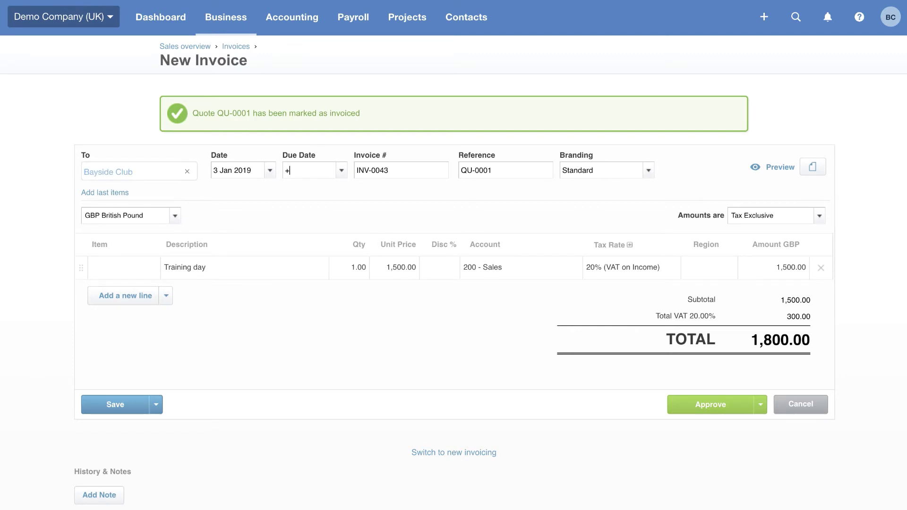
pyautogui.press('BackSpace')
pyautogui.press('BackSpace')
pyautogui.write('1w')
pyautogui.press('BackSpace')
pyautogui.press('BackSpace')
pyautogui.write('1m')
# - Approve the invoice and email it to the recipient's e-mail address, marked as sent
pyautogui.click(705, 403)
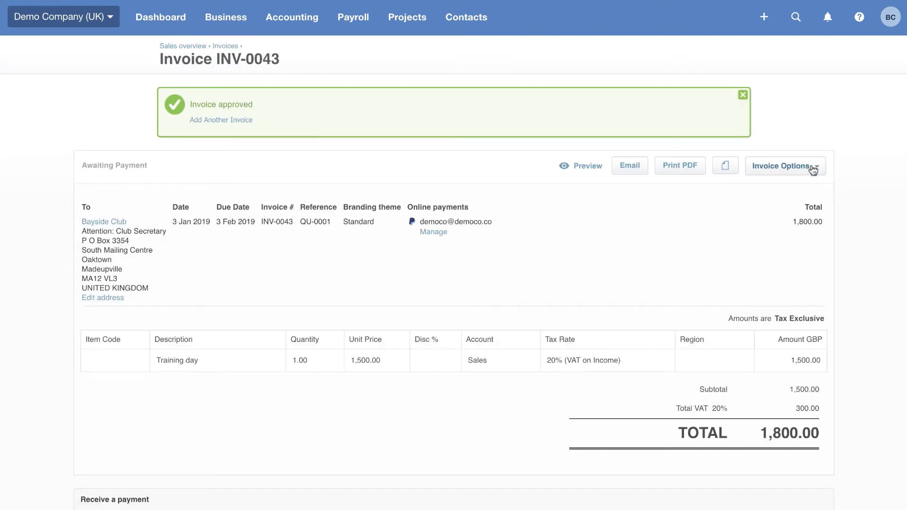
pyautogui.click(634, 168)
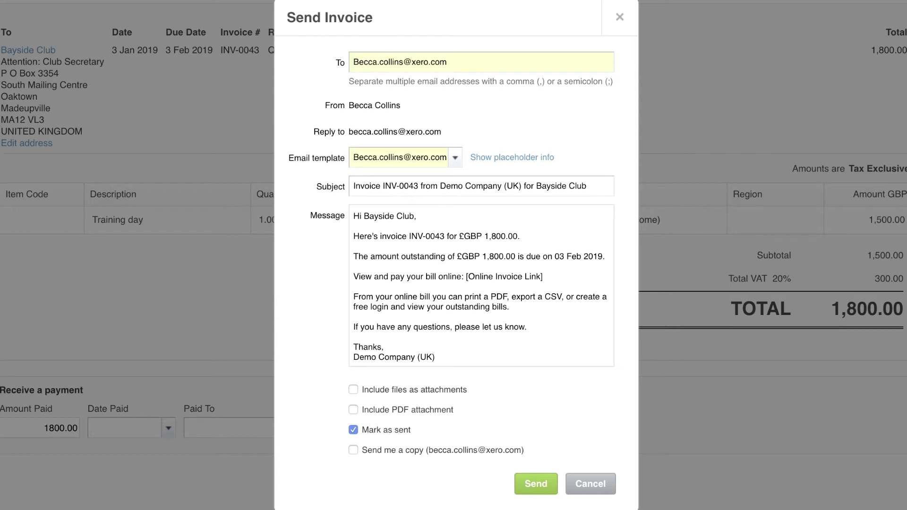
pyautogui.click(542, 481)
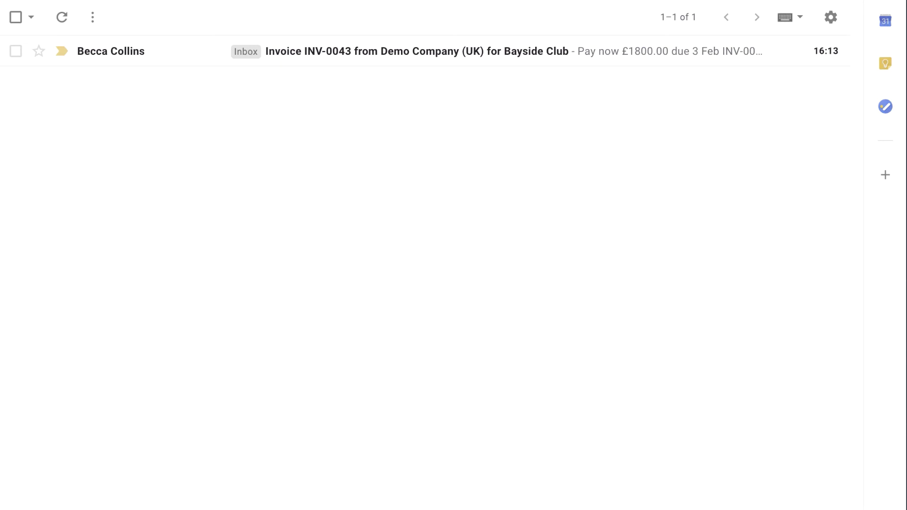
# - Switch to the mailbox, open the received invoice email and follow its online bill link through to the Pay now option
pyautogui.click(393, 62)
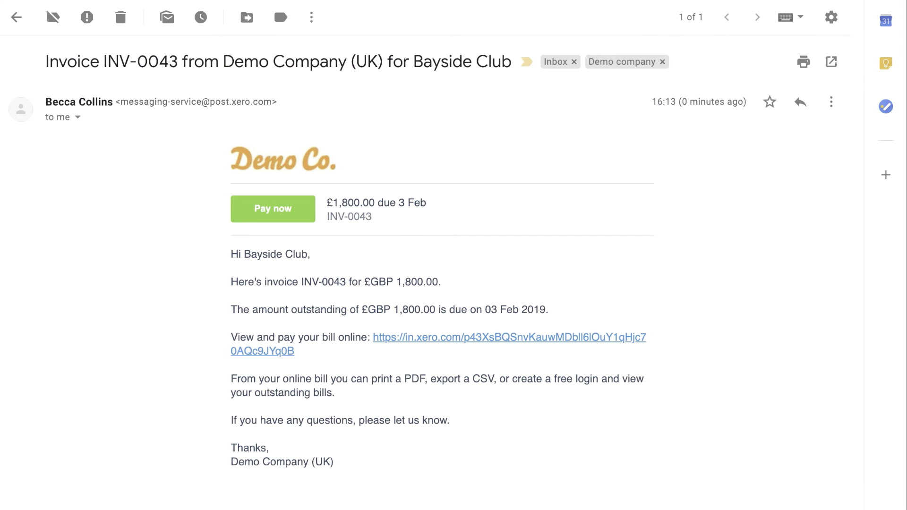
pyautogui.click(457, 346)
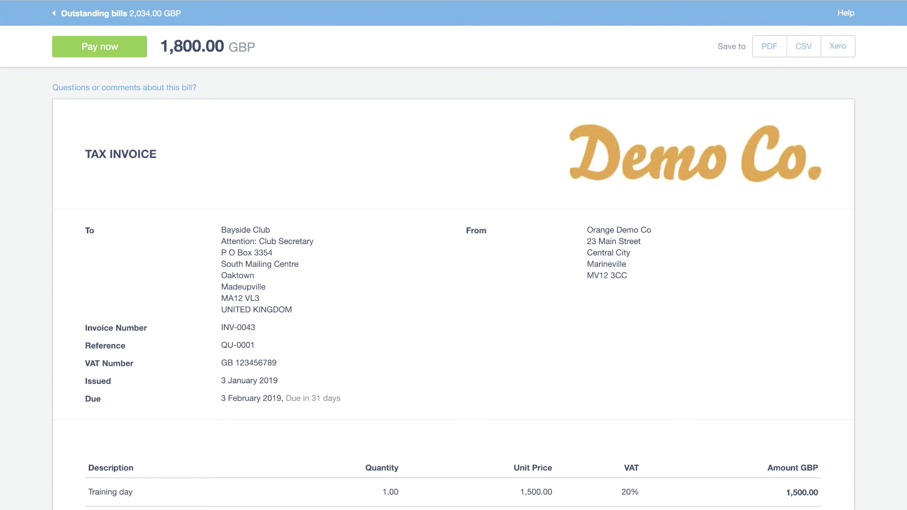
pyautogui.click(113, 53)
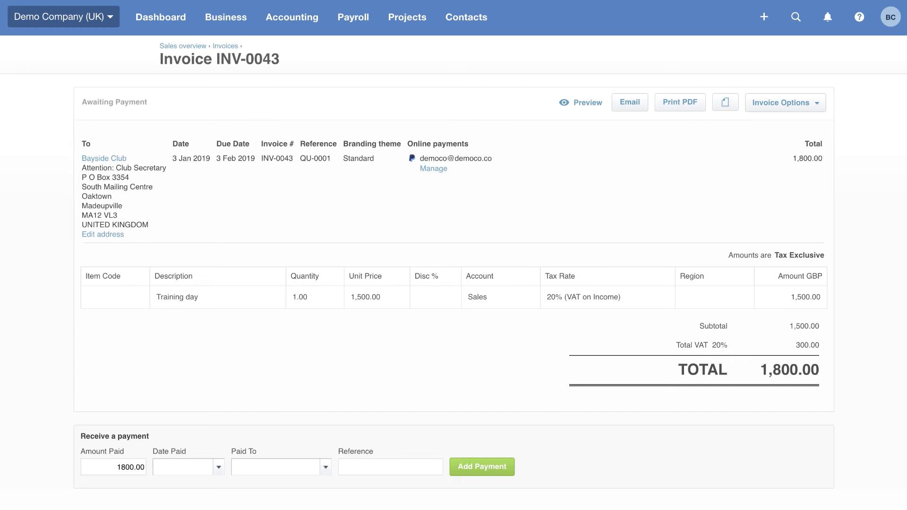
# - View the list of all contacts in Xero and open the new version of the Profit and Loss report
pyautogui.click(470, 21)
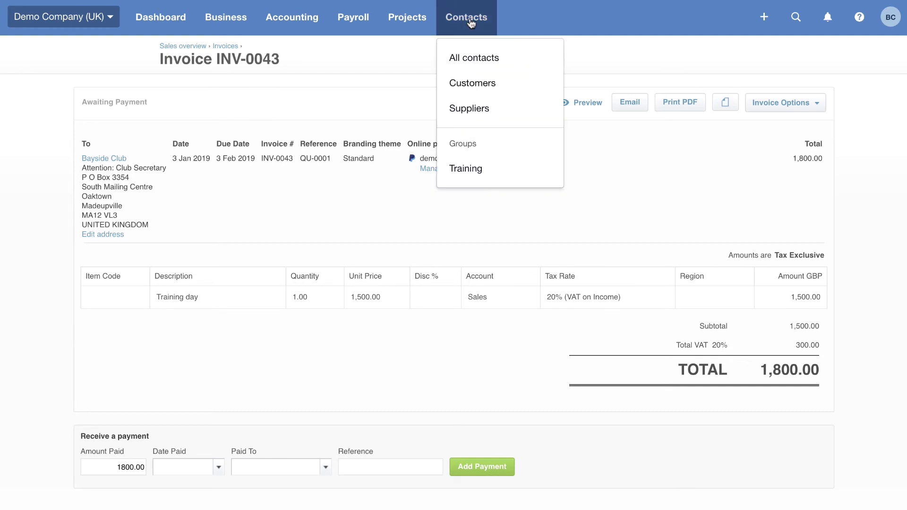
pyautogui.click(466, 62)
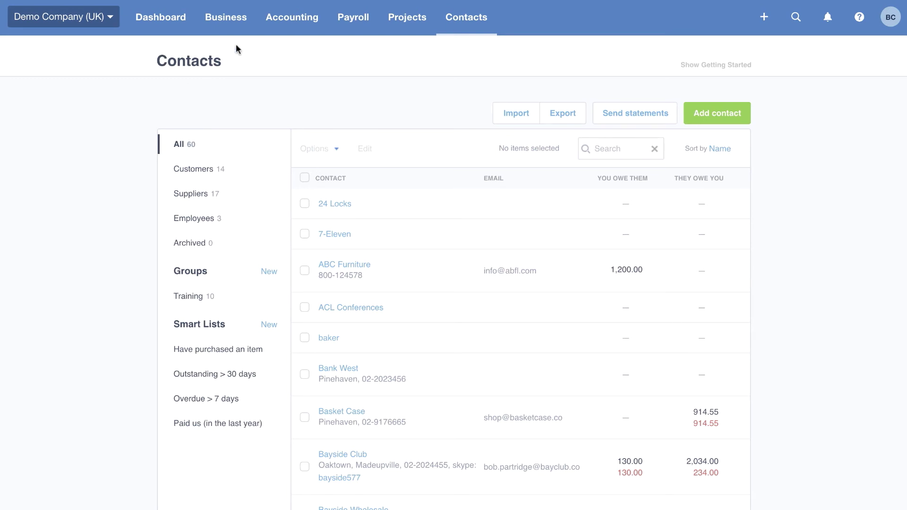
pyautogui.click(285, 31)
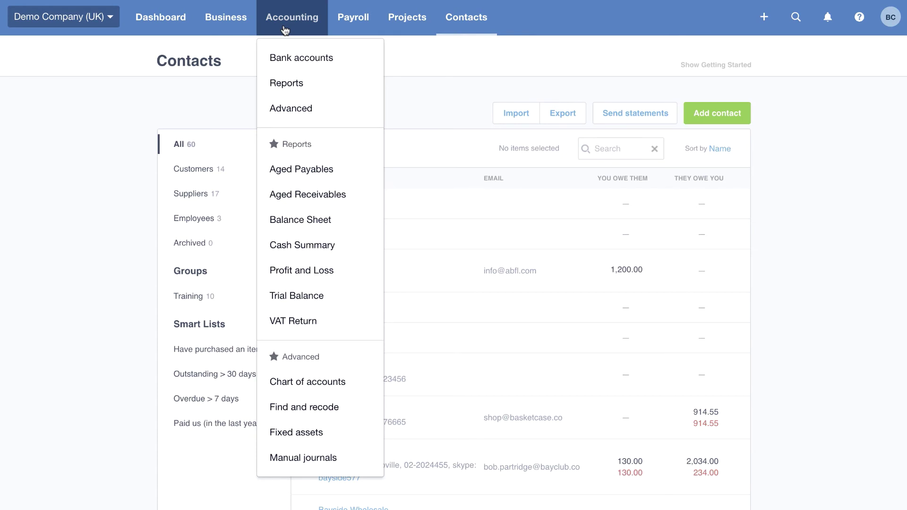
pyautogui.click(298, 89)
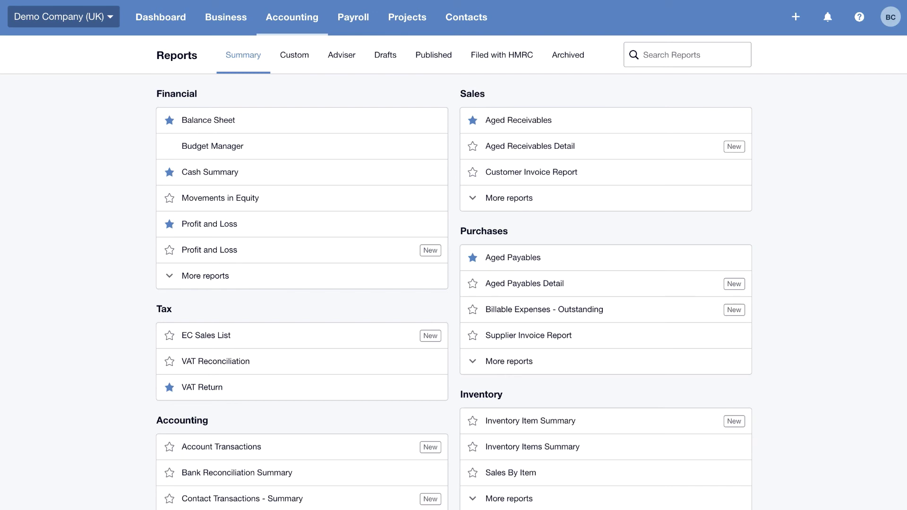
pyautogui.click(288, 260)
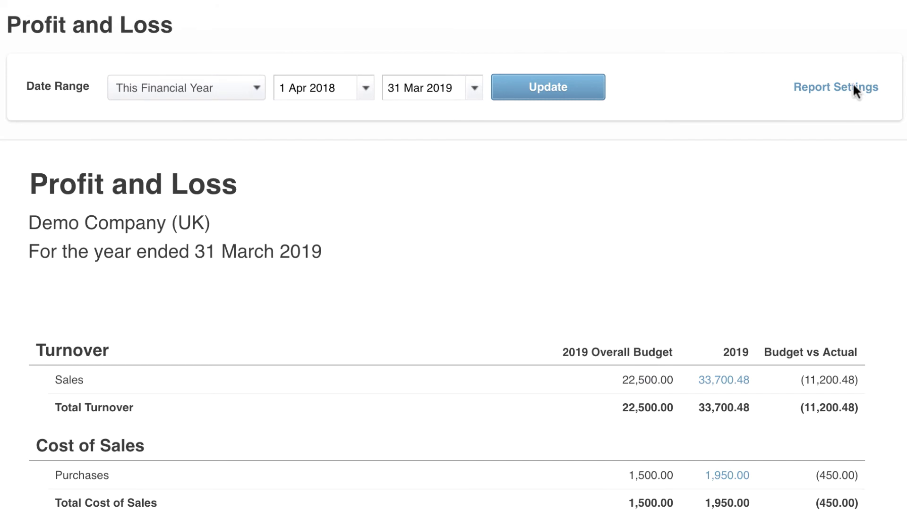
# - Set the Profit and Loss date range to Custom in the report settings, and examine the region filter choices and the report figures
pyautogui.click(854, 89)
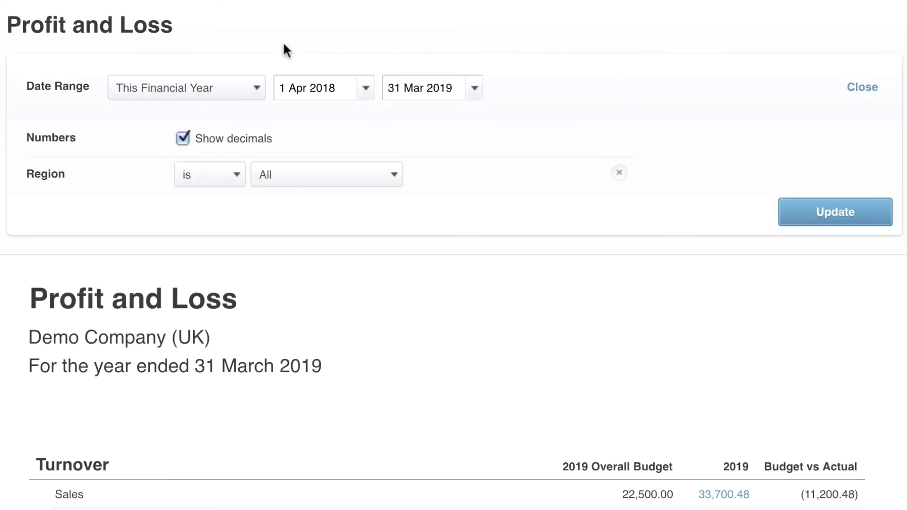
pyautogui.click(257, 90)
pyautogui.scroll(-2, 242, 319)
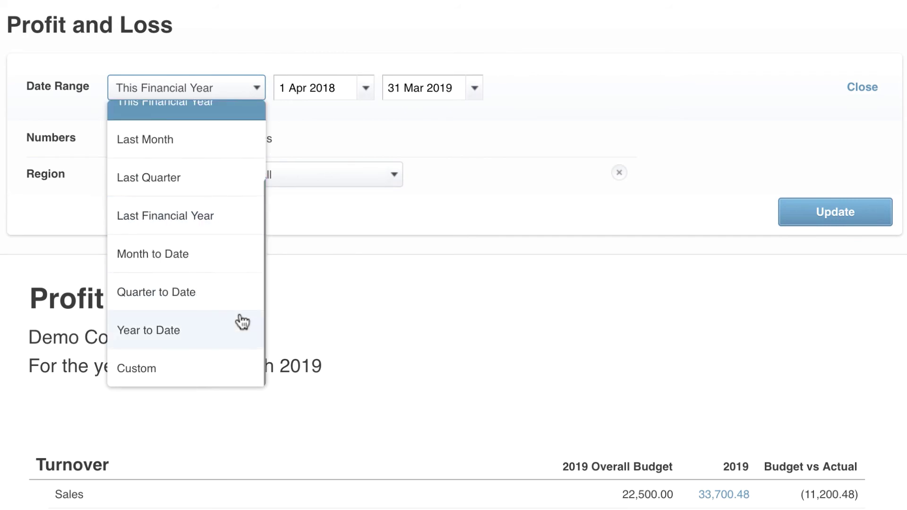
pyautogui.click(242, 370)
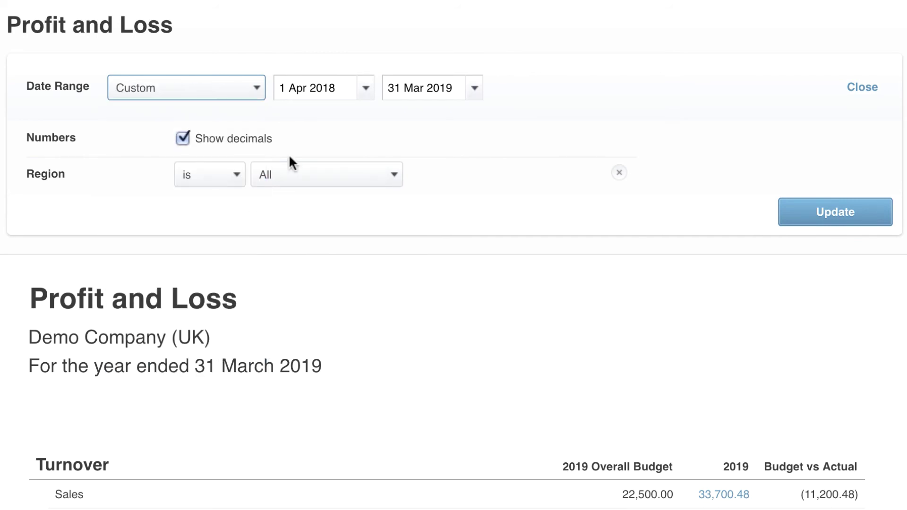
pyautogui.click(395, 177)
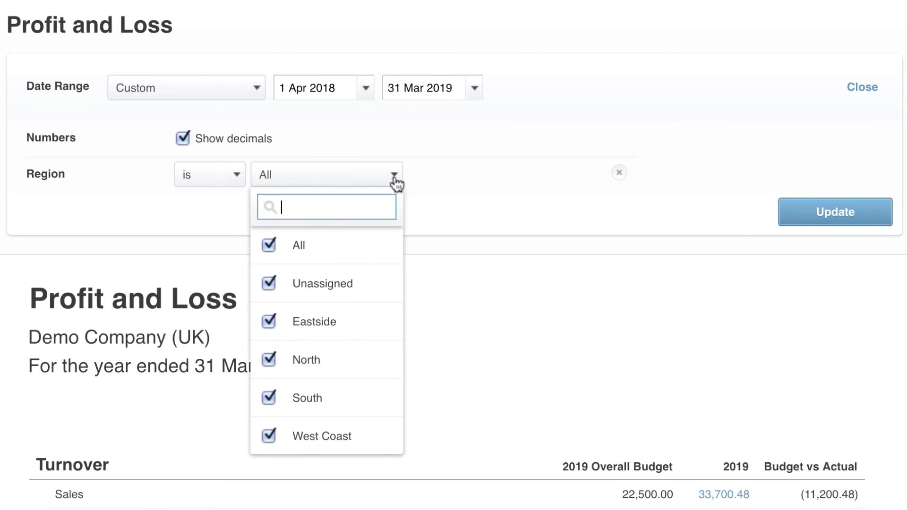
pyautogui.click(394, 176)
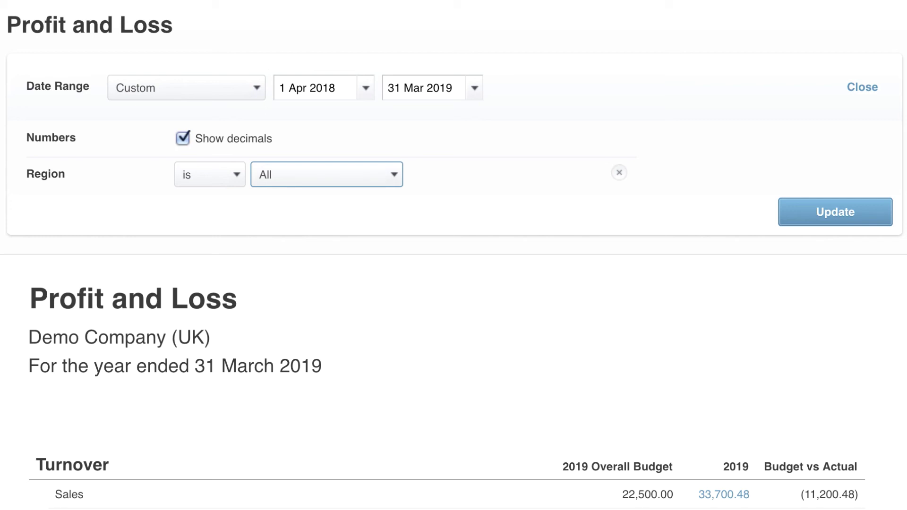
pyautogui.scroll(-15, 454, 255)
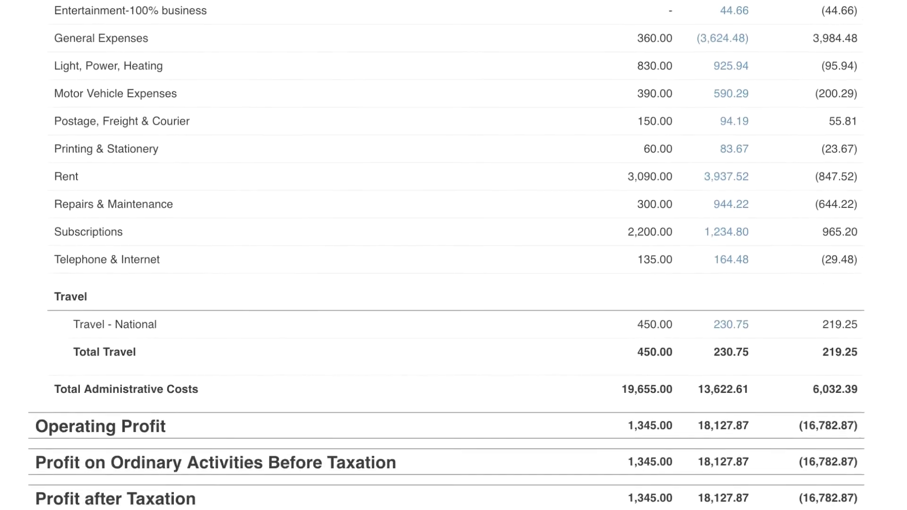
# - Examine the profit totals at the end of the Profit and Loss report and its Draft, Published and Custom save choices
pyautogui.scroll(-1, 453, 255)
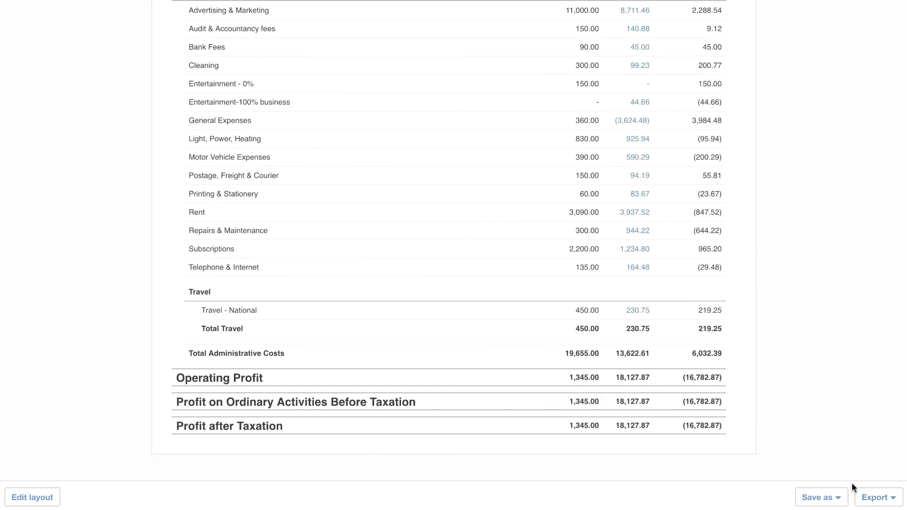
pyautogui.click(835, 498)
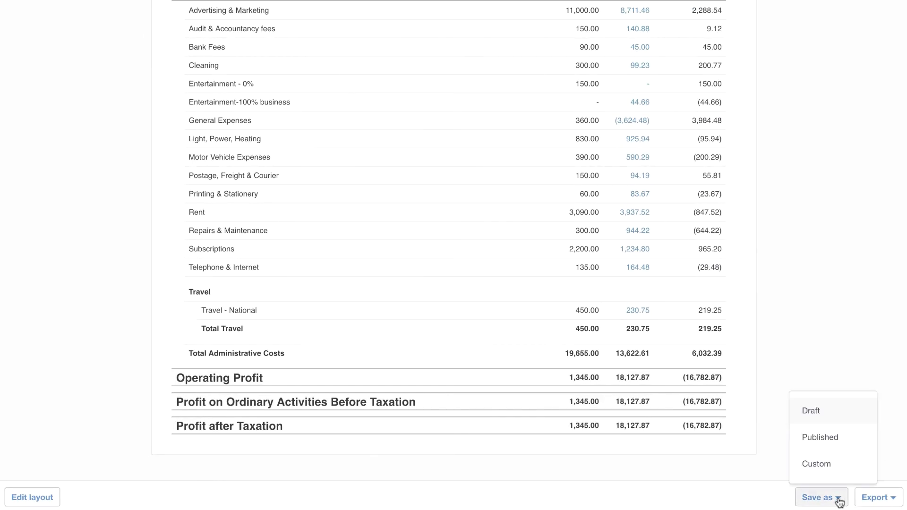
pyautogui.click(843, 466)
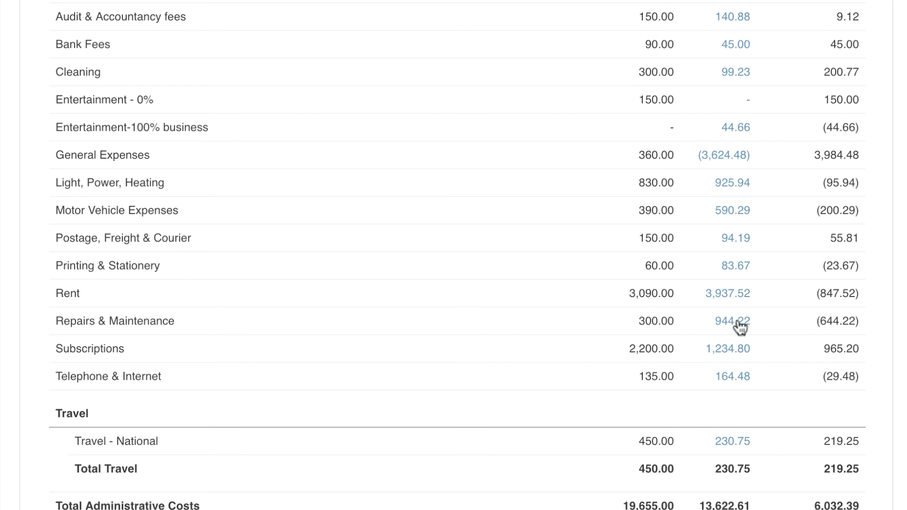
# - Drill down from the Repairs & Maintenance figure to the photocopier repair bill and view the bill's related files
pyautogui.click(740, 327)
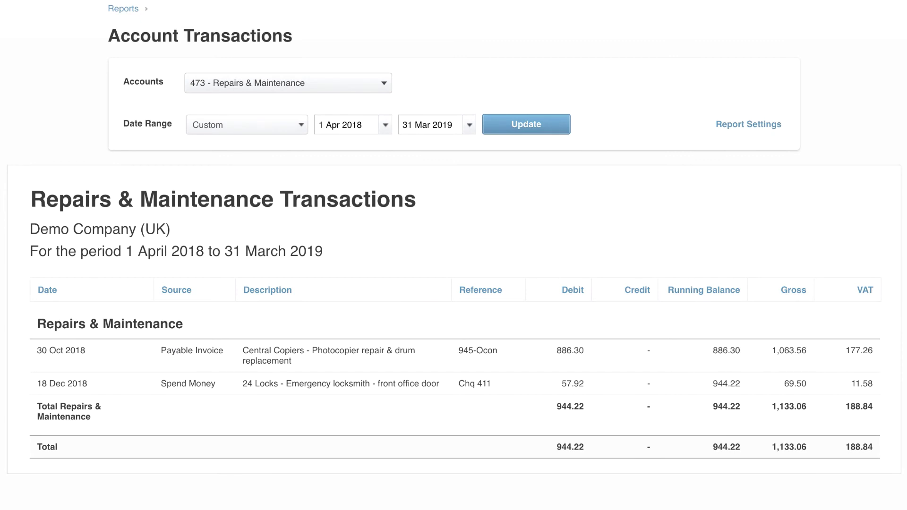
pyautogui.click(344, 358)
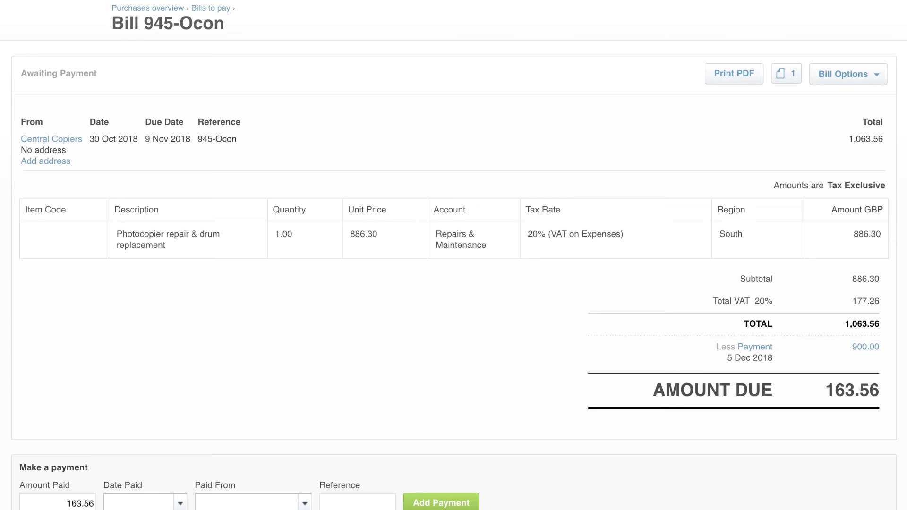
pyautogui.click(785, 82)
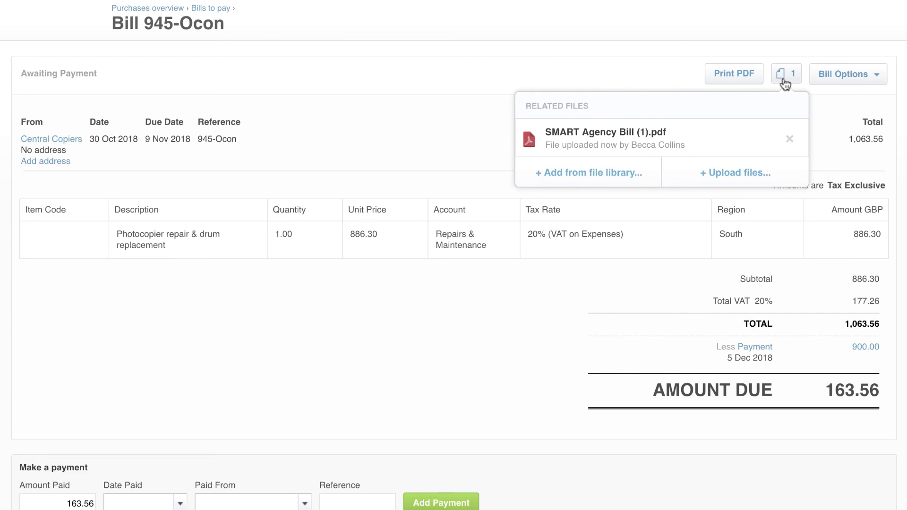
pyautogui.click(799, 77)
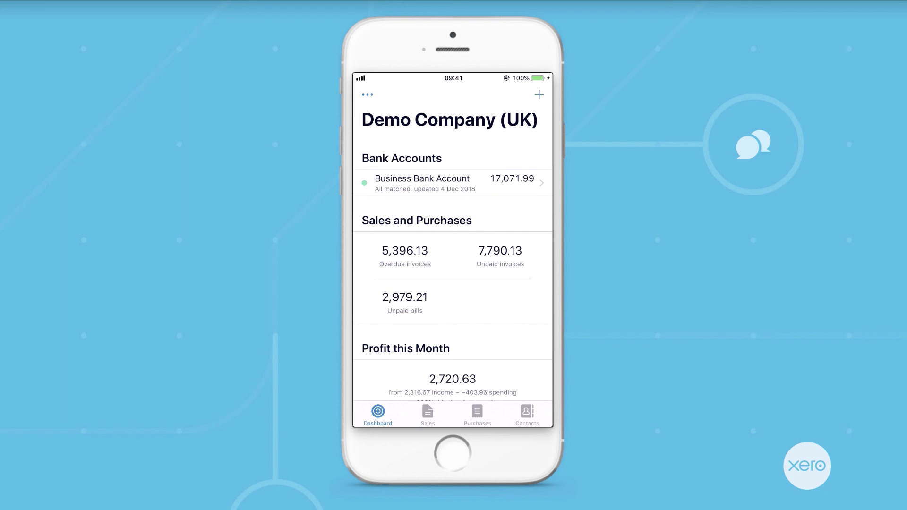
# - Switch to the Xero mobile app and view the overdue sales invoices and the Purchases overview
pyautogui.click(428, 415)
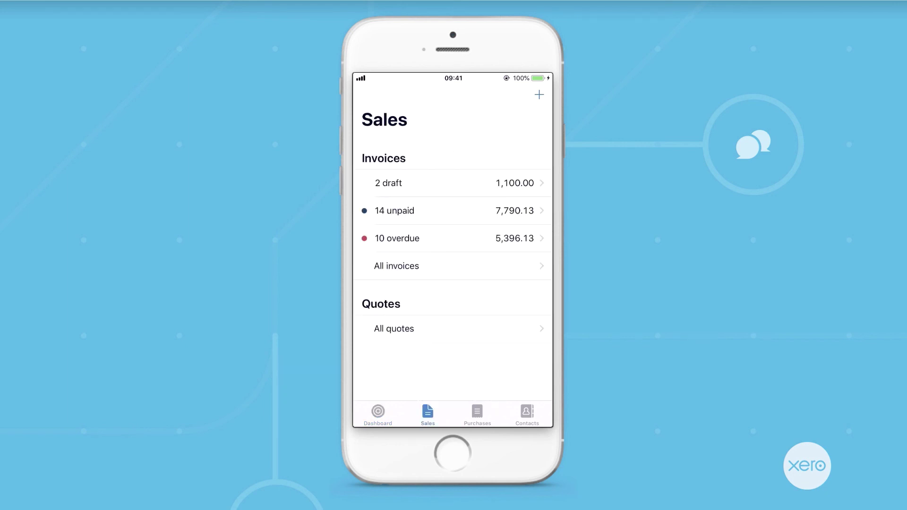
pyautogui.click(452, 238)
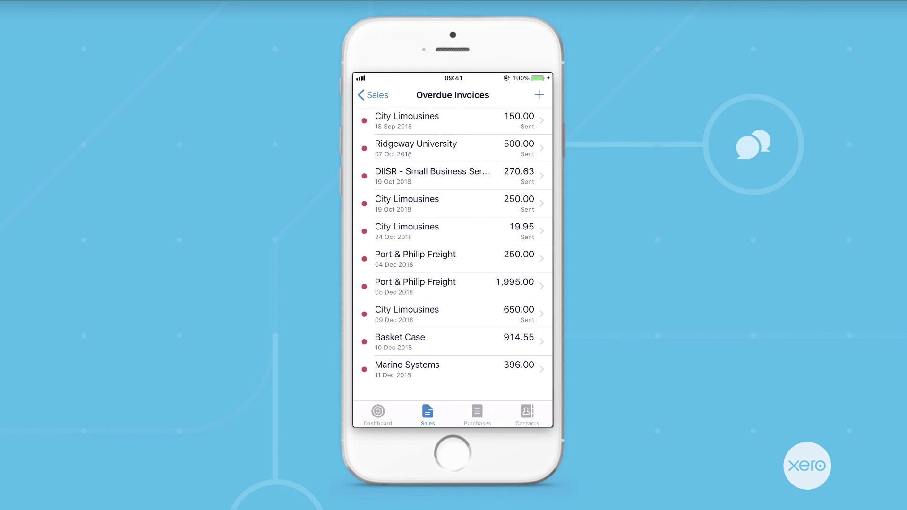
pyautogui.click(477, 415)
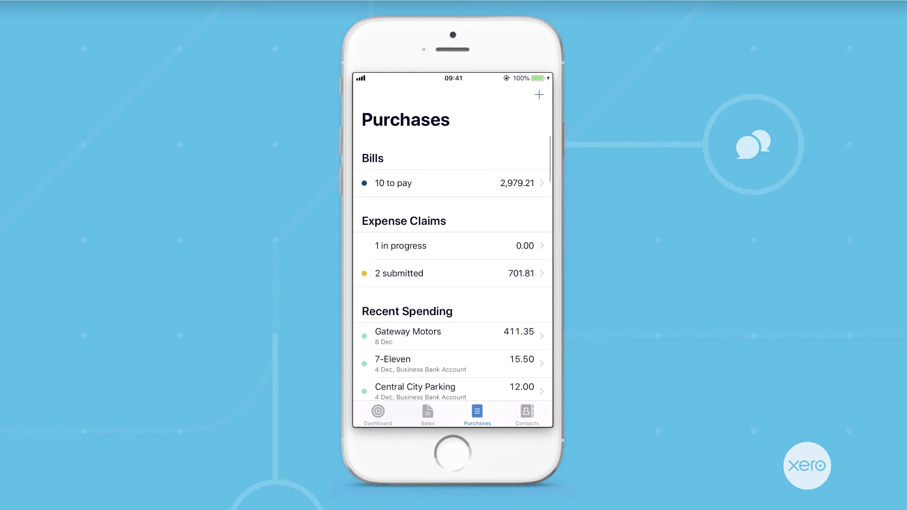
pyautogui.click(539, 95)
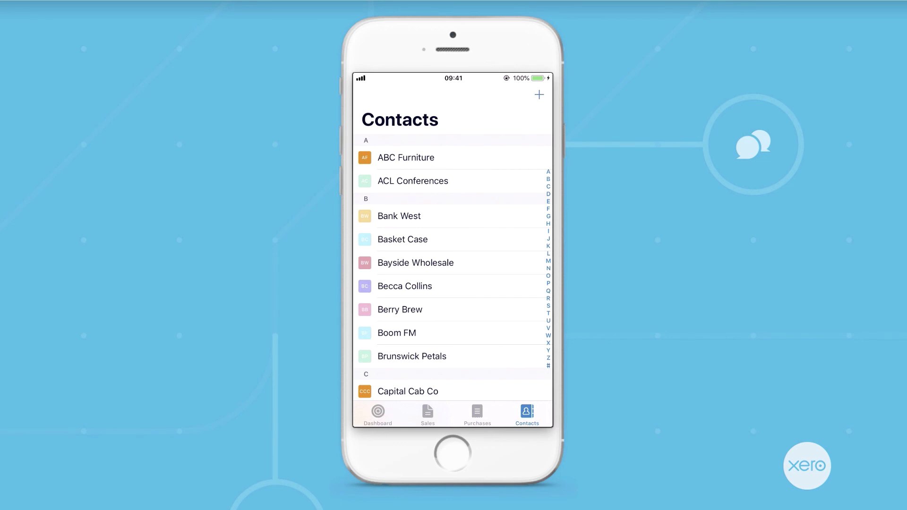
# - View the Bayside Wholesale contact's details, and review the dashboard's monthly profit and Total Cash In and Out chart
pyautogui.click(415, 263)
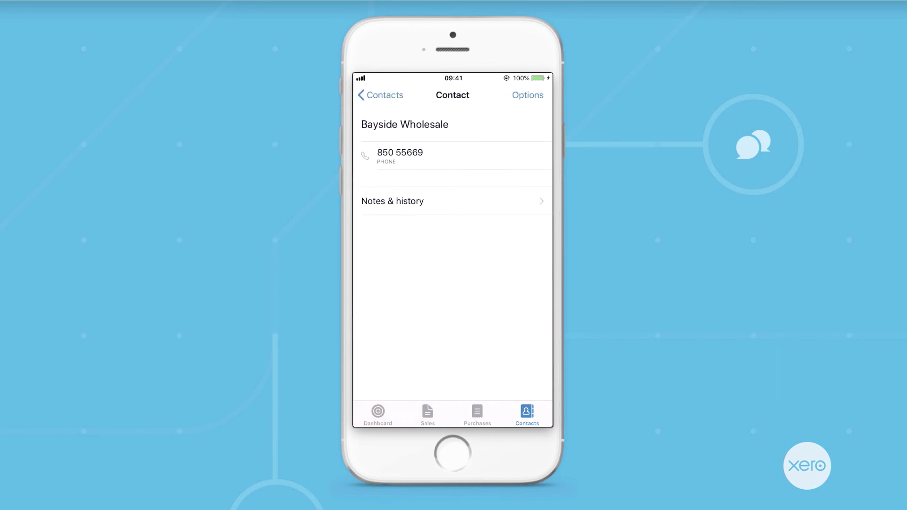
pyautogui.click(453, 156)
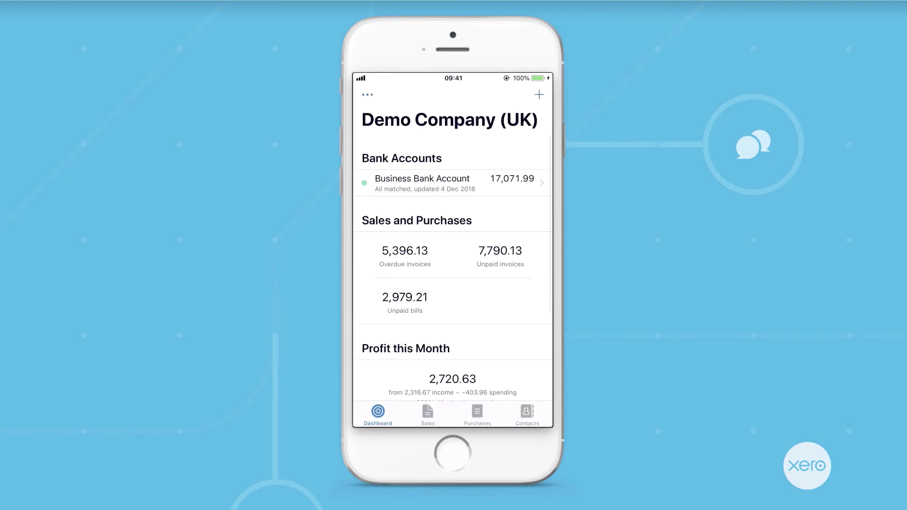
pyautogui.scroll(-4, 453, 248)
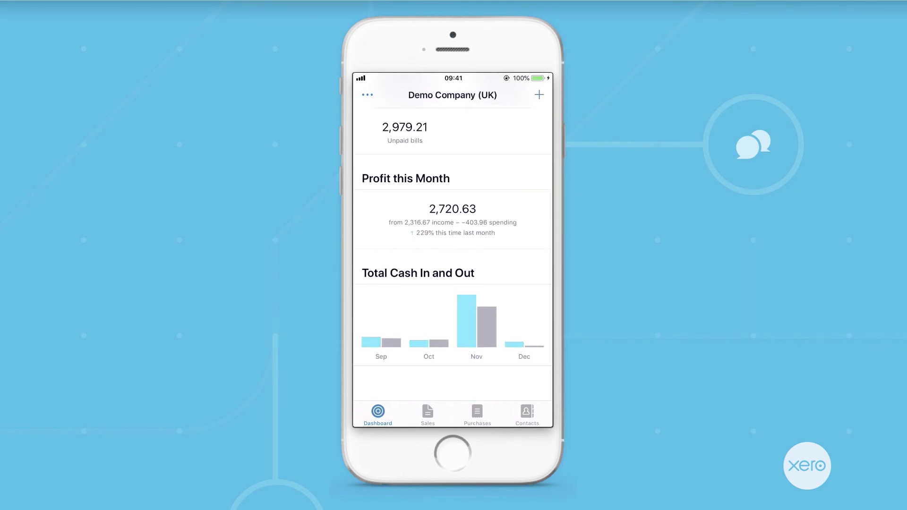